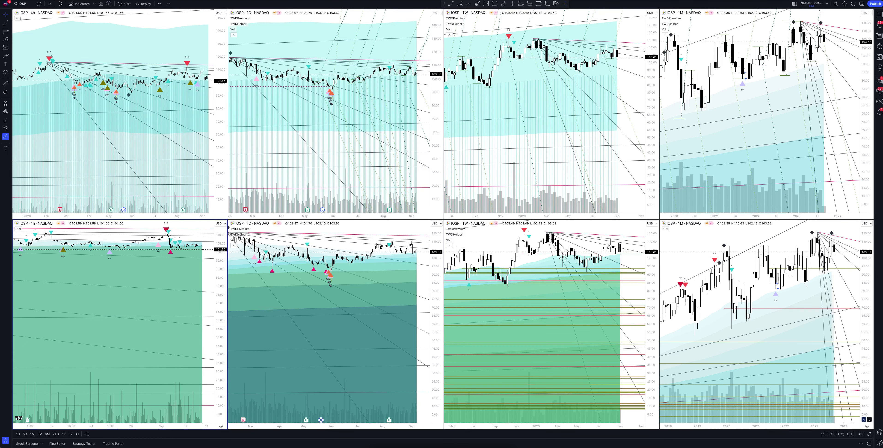
- Maximize the monthly and weekly IOSP charts one at a time, returning to the eight-chart grid between each
{"action": "left_click", "coordinate": [867, 427]}
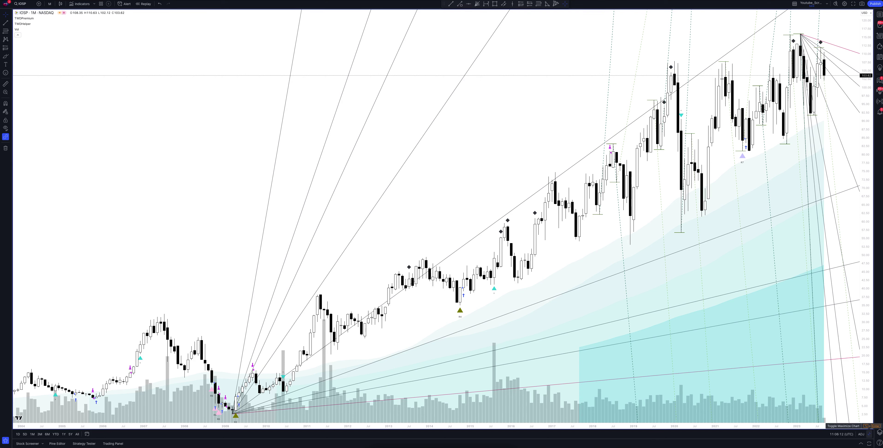
{"action": "left_click", "coordinate": [870, 434]}
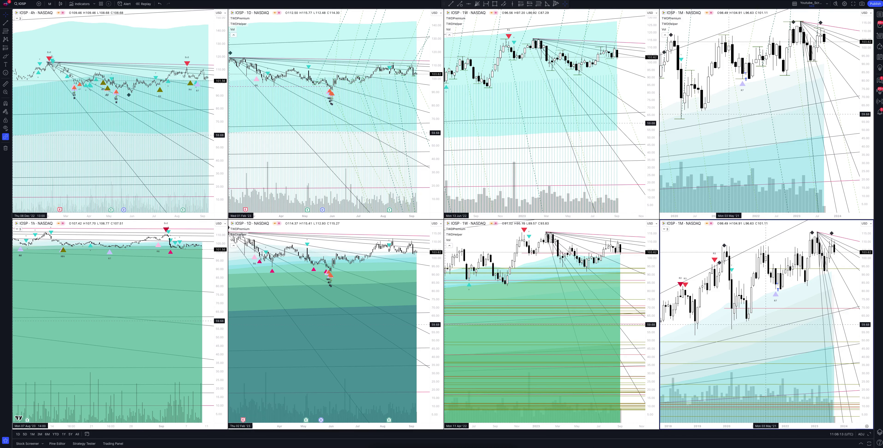
{"action": "left_click", "coordinate": [870, 434]}
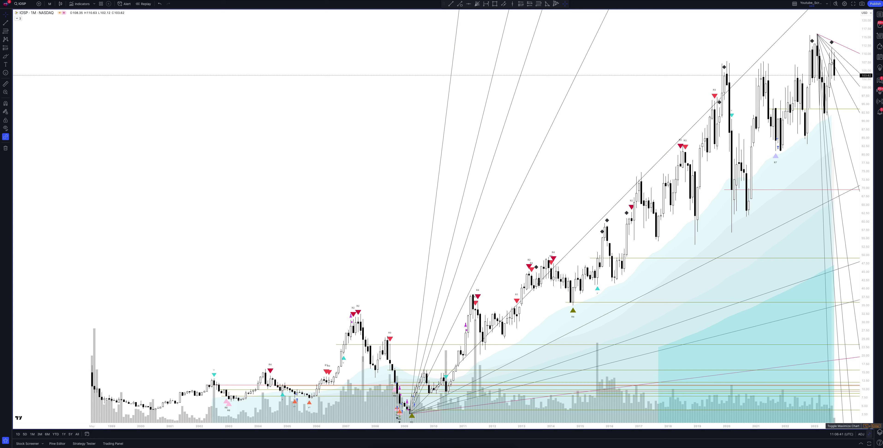
{"action": "left_click", "coordinate": [870, 434]}
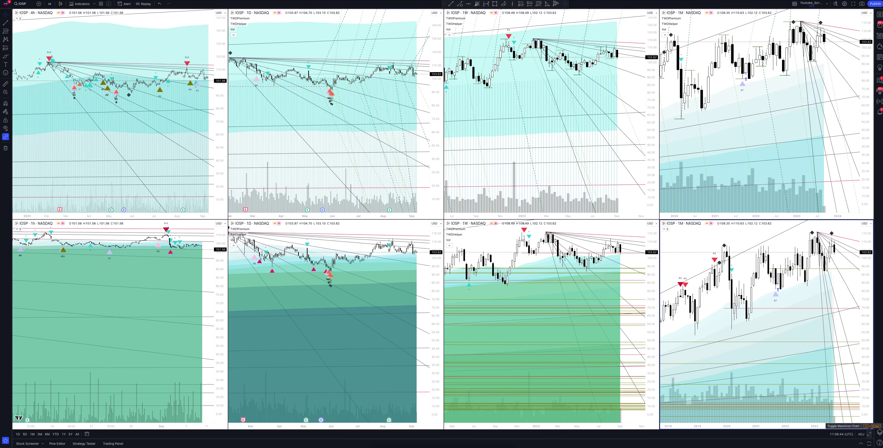
{"action": "left_click", "coordinate": [870, 434]}
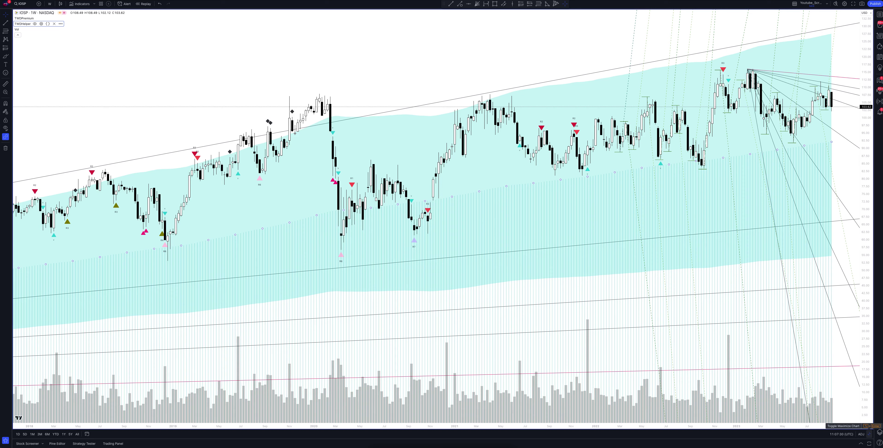
{"action": "left_click", "coordinate": [869, 426]}
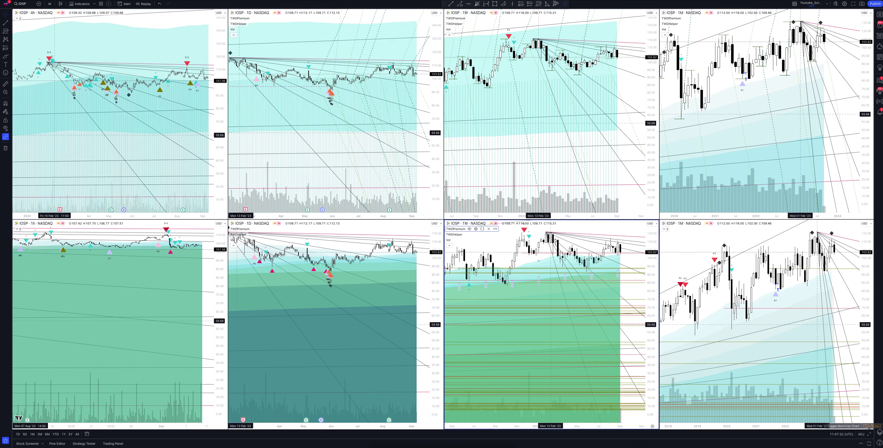
{"action": "left_click", "coordinate": [869, 426]}
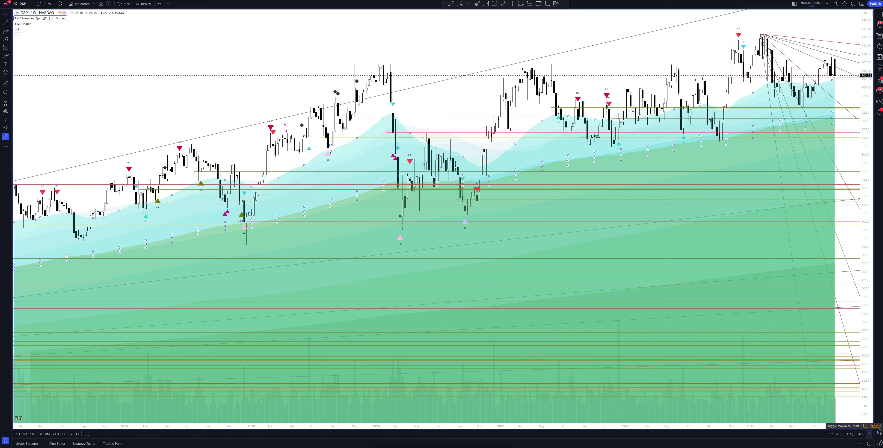
{"action": "left_click", "coordinate": [869, 426]}
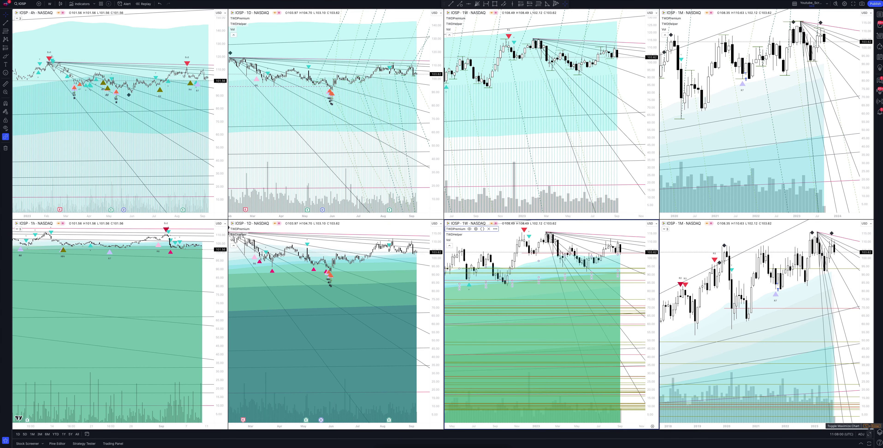
- Maximize each daily IOSP chart, leaving the green-filled daily chart alone with the screener panel below
{"action": "left_click", "coordinate": [365, 103]}
{"action": "key", "text": "alt+Return"}
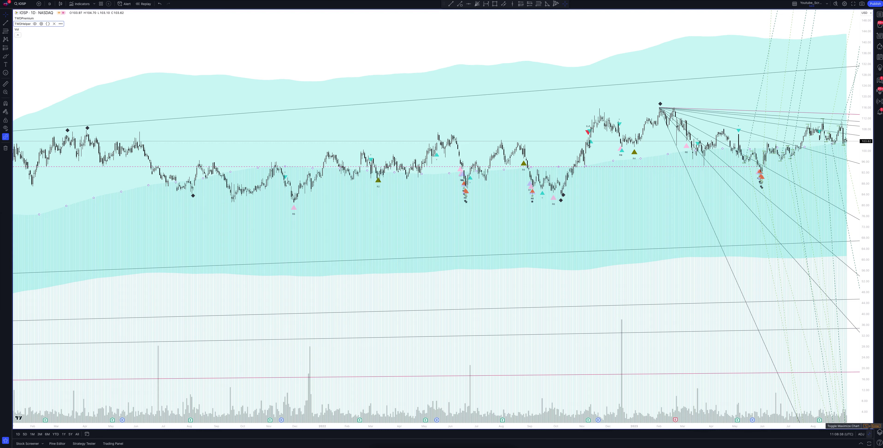
{"action": "left_click", "coordinate": [870, 426]}
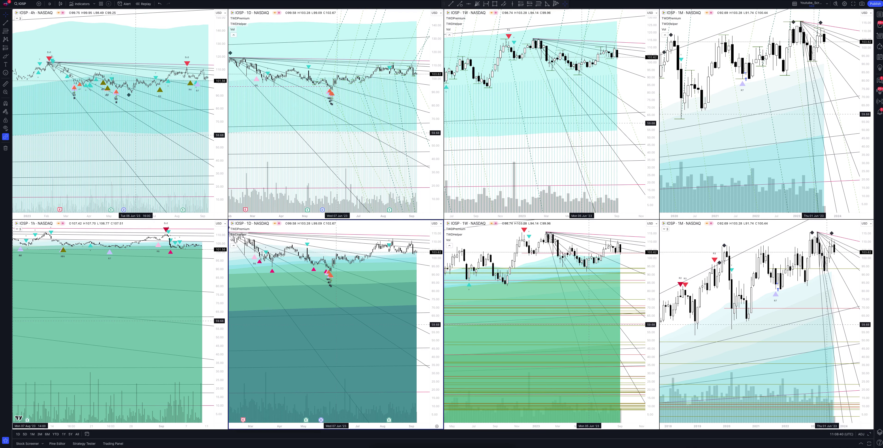
{"action": "left_click", "coordinate": [870, 426]}
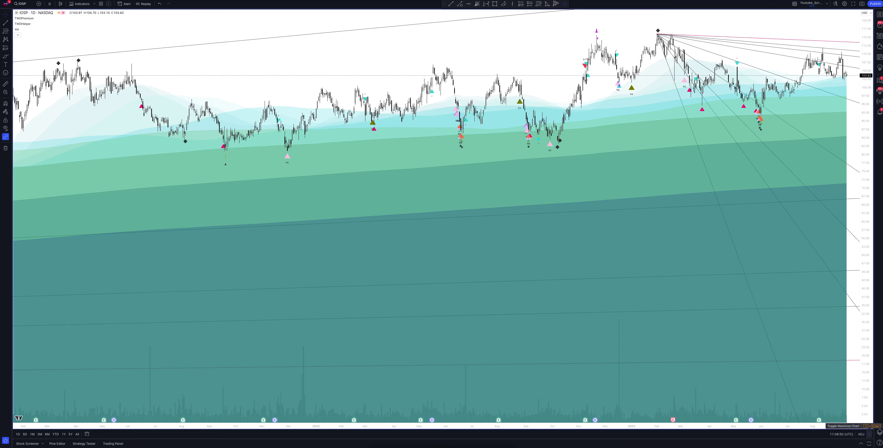
{"action": "left_click", "coordinate": [870, 434]}
- Show the Strategy Tester overview for the 4h chart, where TWDPremium generated no orders
{"action": "left_click", "coordinate": [84, 344]}
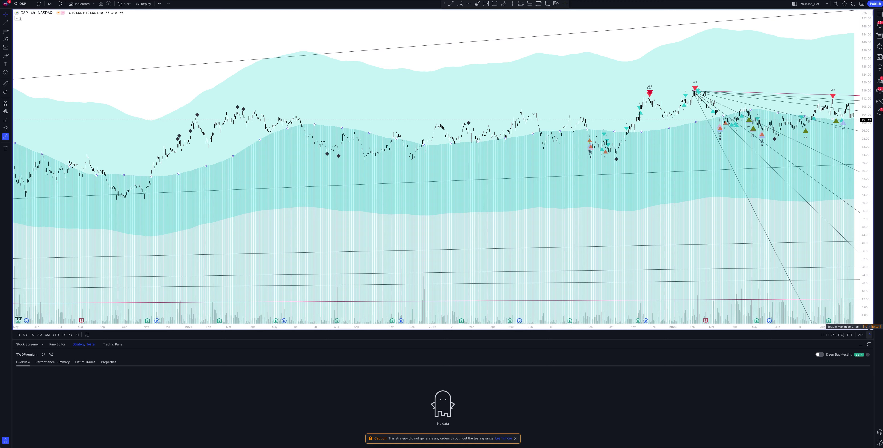
- Return to the grid and maximize the 1h IOSP chart with its backtest results loaded
{"action": "left_click", "coordinate": [869, 334]}
{"action": "left_click", "coordinate": [117, 247]}
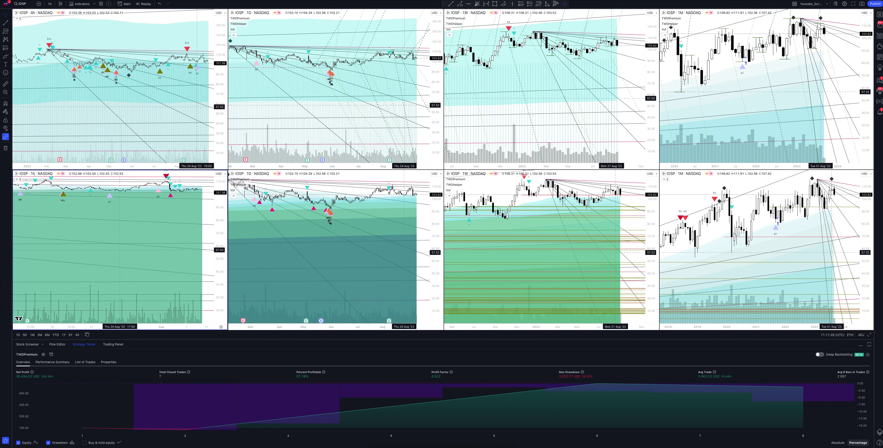
{"action": "key", "text": "alt+Return"}
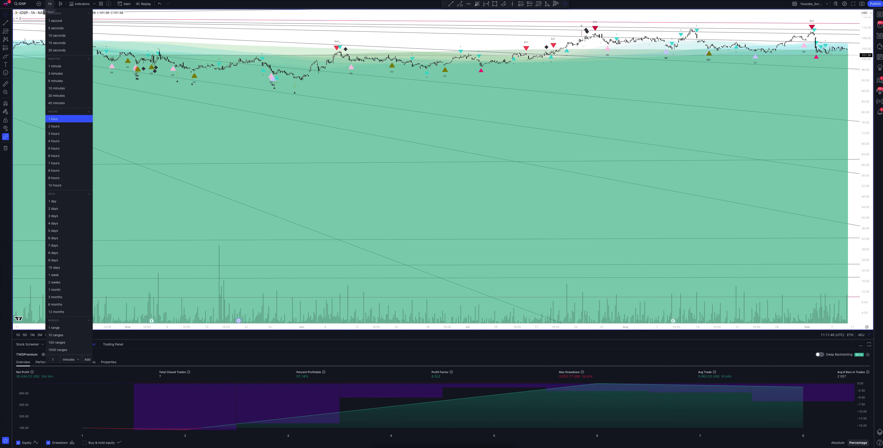
{"action": "left_click", "coordinate": [54, 118]}
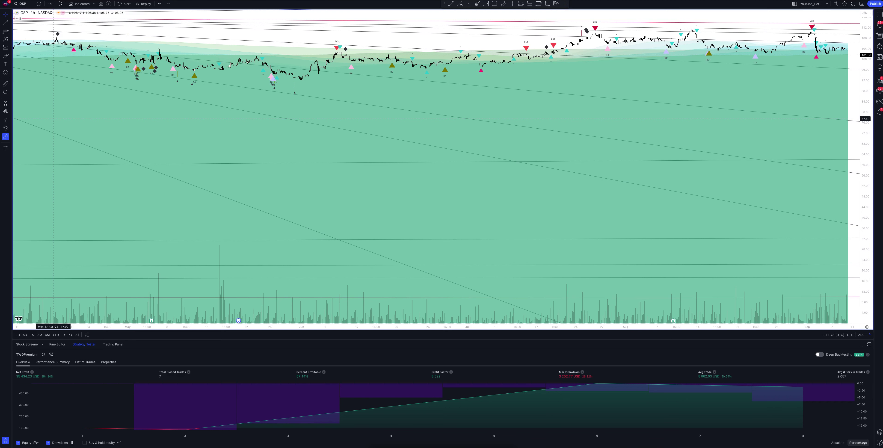
- Switch the chart to 2-hour candles, where the backtest shows 10 closed trades at 50% profitable
{"action": "left_click", "coordinate": [50, 4]}
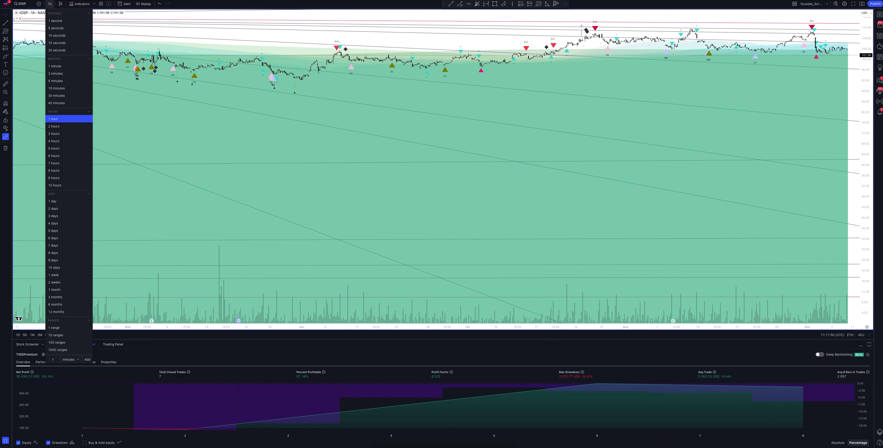
{"action": "left_click", "coordinate": [54, 127]}
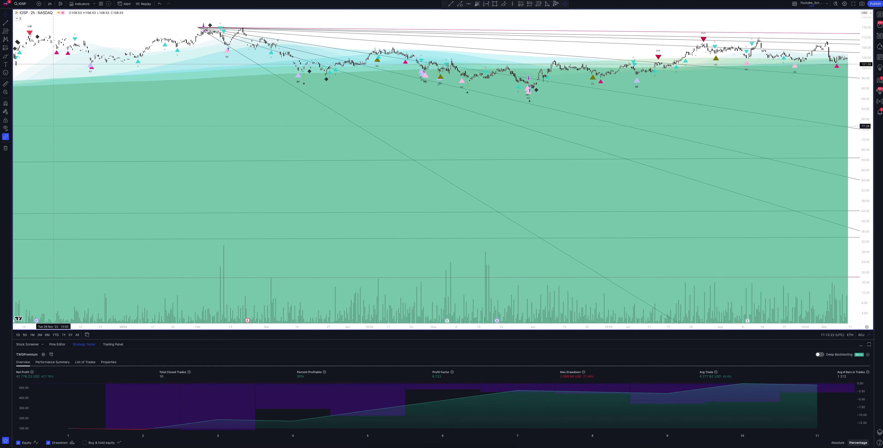
{"action": "left_click", "coordinate": [49, 4]}
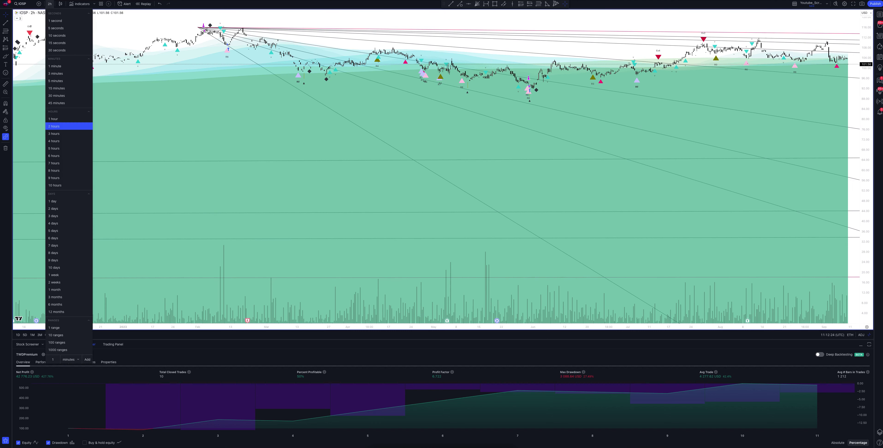
- Step the IOSP chart to 3-hour, then 4-hour candles, reviewing the TWDPremium backtest at each
{"action": "left_click", "coordinate": [53, 134]}
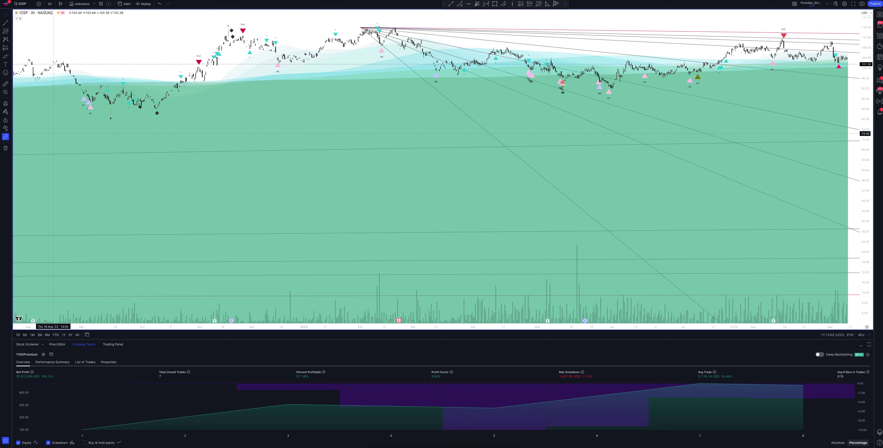
{"action": "left_click", "coordinate": [50, 4]}
{"action": "left_click", "coordinate": [54, 141]}
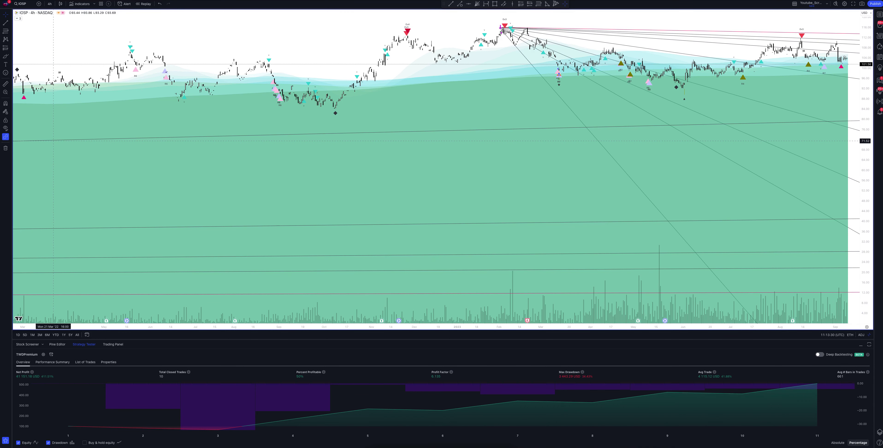
{"action": "left_click", "coordinate": [49, 4]}
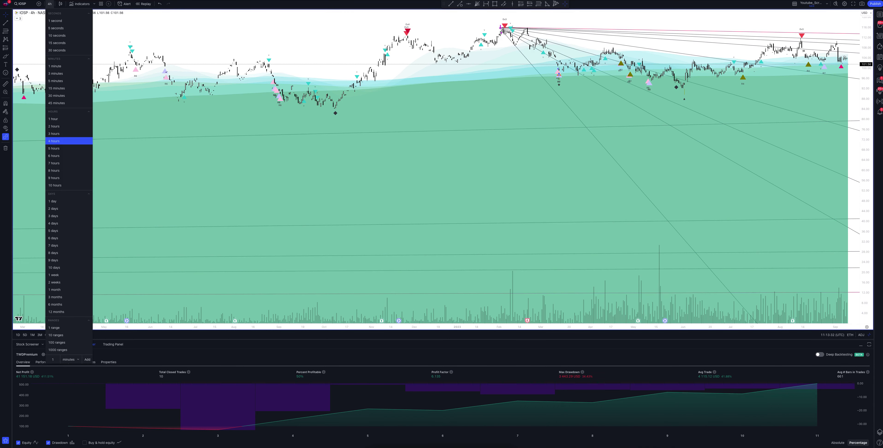
- Step the IOSP chart to 5-hour, then 6-hour candles, where the backtest shows 8 closed trades
{"action": "left_click", "coordinate": [54, 148]}
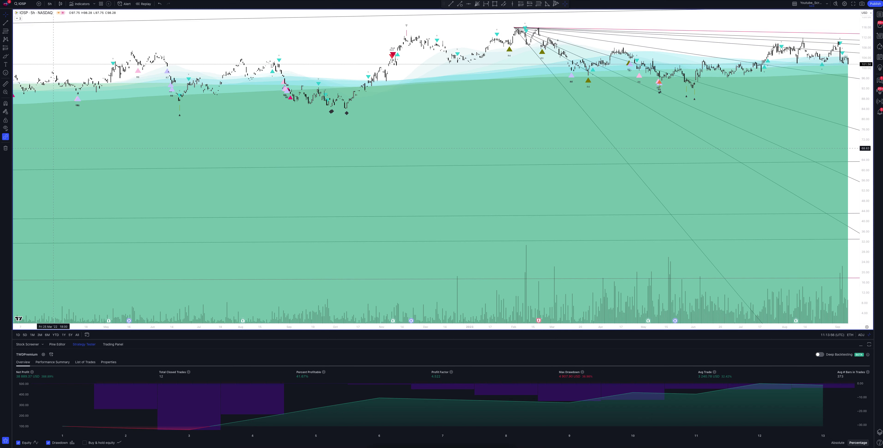
{"action": "left_click", "coordinate": [49, 3]}
{"action": "left_click", "coordinate": [54, 156]}
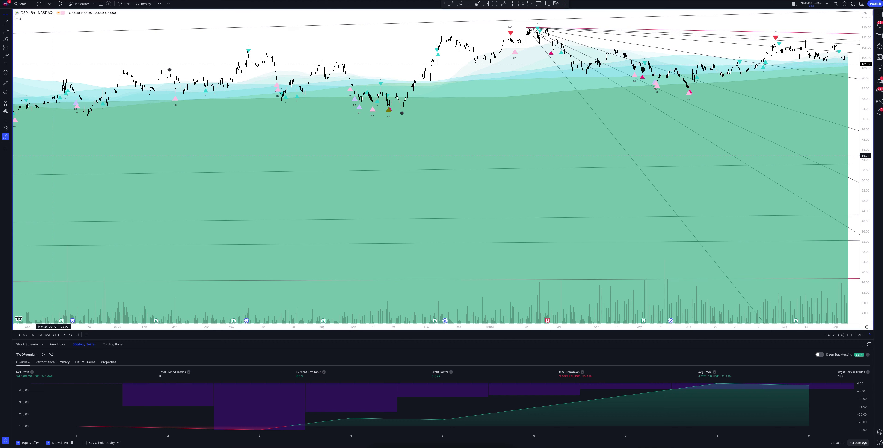
{"action": "left_click", "coordinate": [49, 4]}
- Review the backtest on 7-hour and 8-hour candles, then set the chart back to 1-hour
{"action": "left_click", "coordinate": [54, 163]}
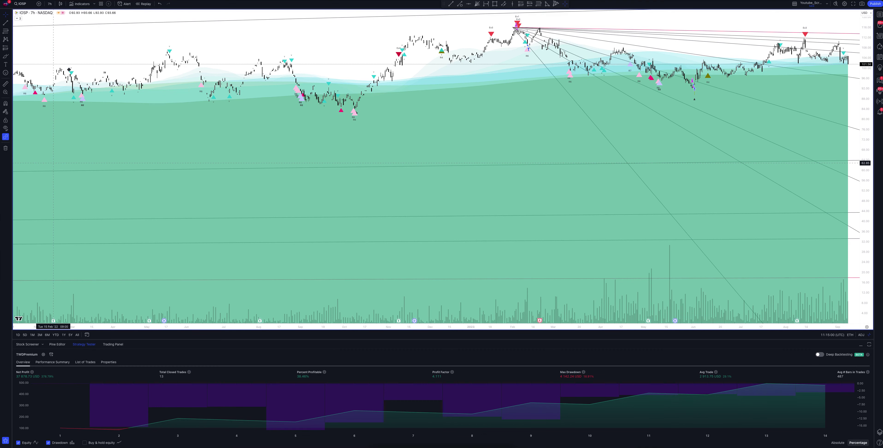
{"action": "left_click", "coordinate": [50, 3]}
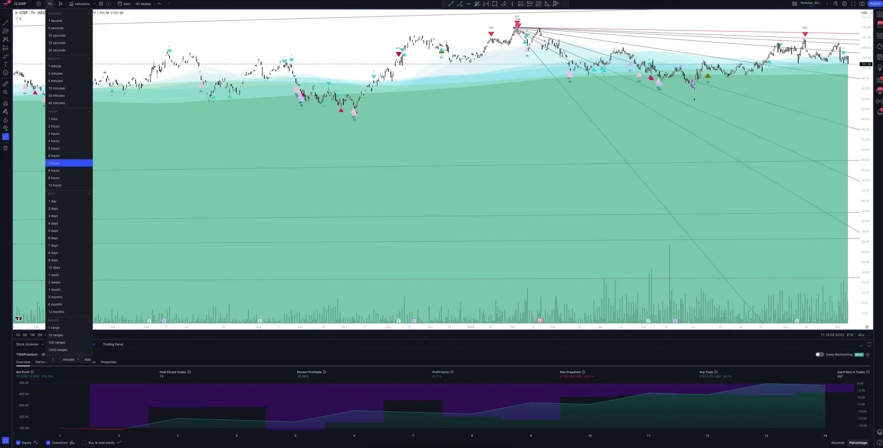
{"action": "left_click", "coordinate": [53, 171]}
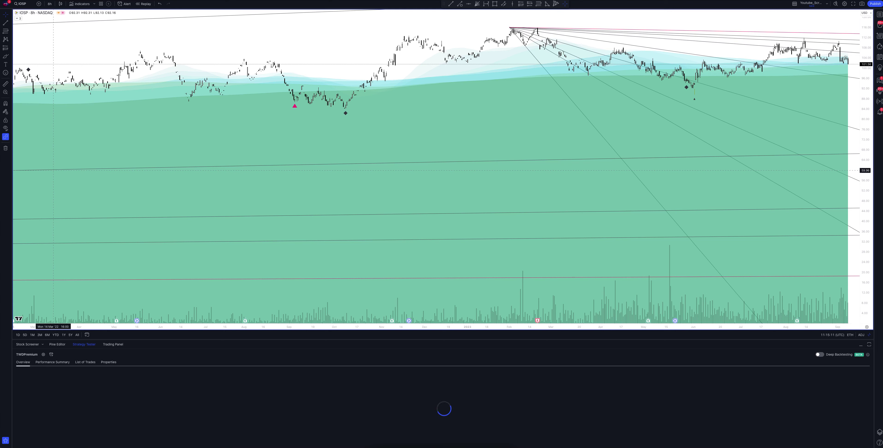
{"action": "left_click", "coordinate": [50, 3]}
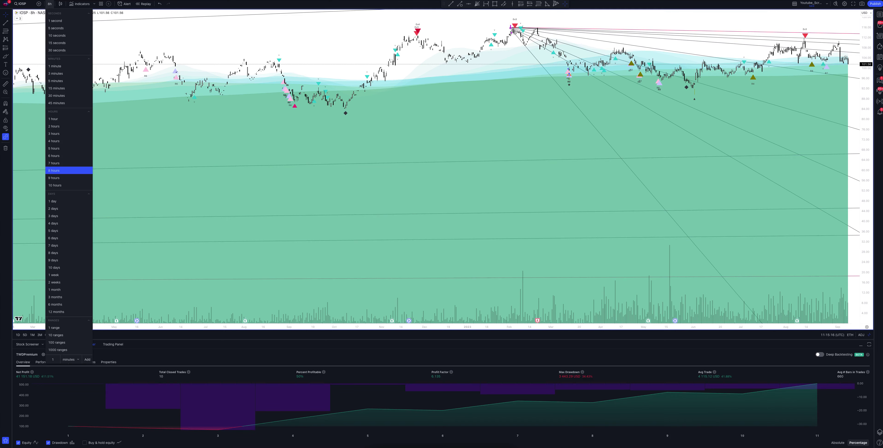
{"action": "left_click", "coordinate": [53, 119]}
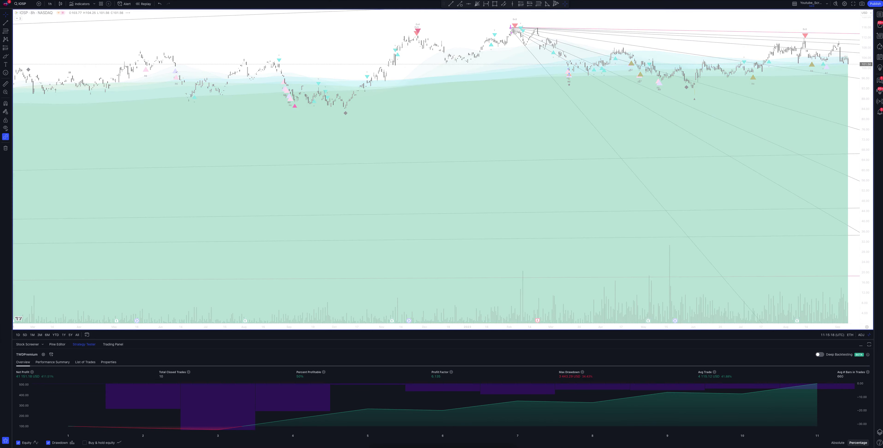